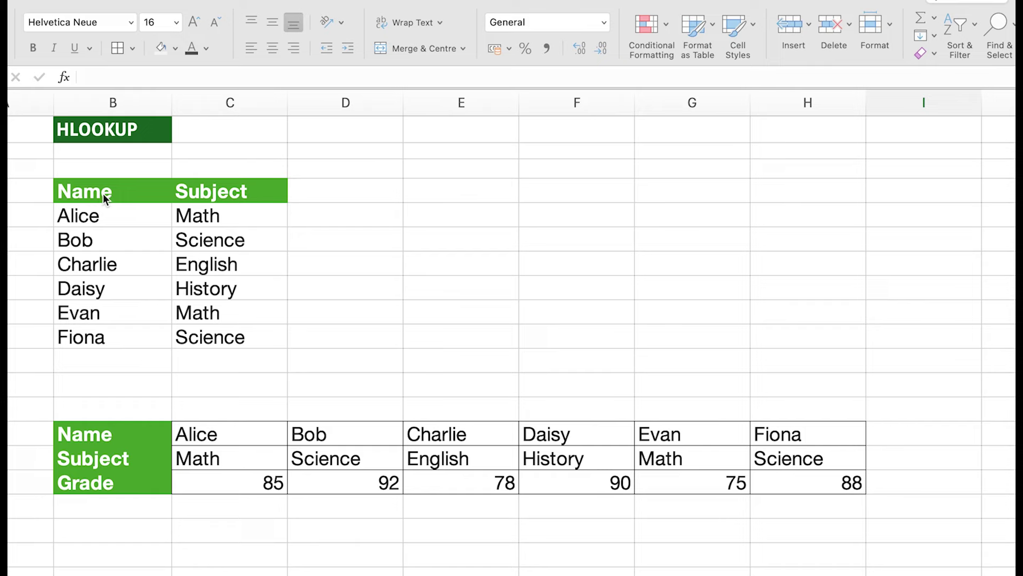
# Highlight the Name/Subject table and the lower Name/Subject/Grade lookup table, noting Alice's grade 85
pyautogui.moveTo(120, 193); pyautogui.dragTo(237, 329)
pyautogui.click(326, 318)
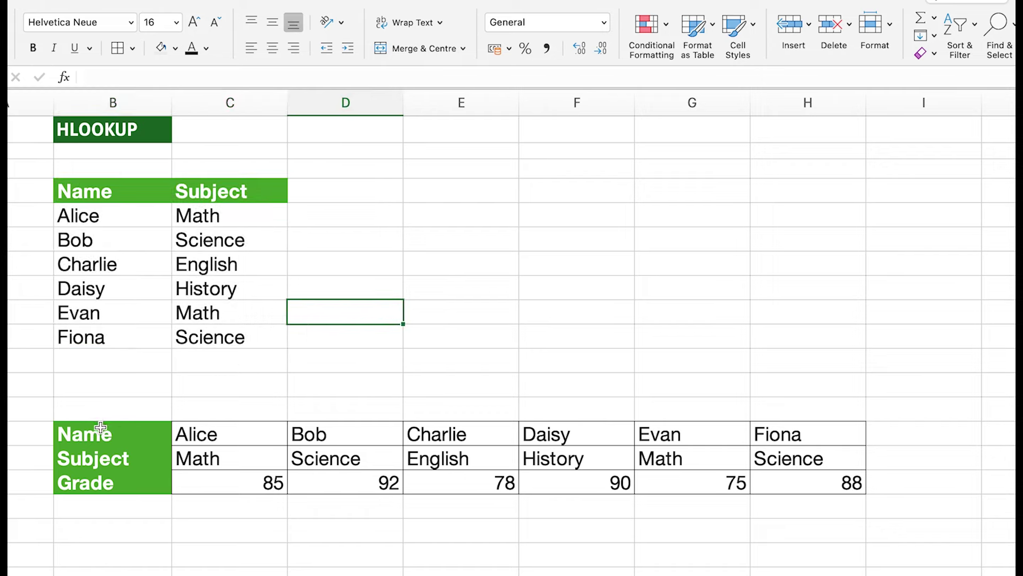
pyautogui.moveTo(116, 192); pyautogui.dragTo(237, 333)
pyautogui.click(138, 435)
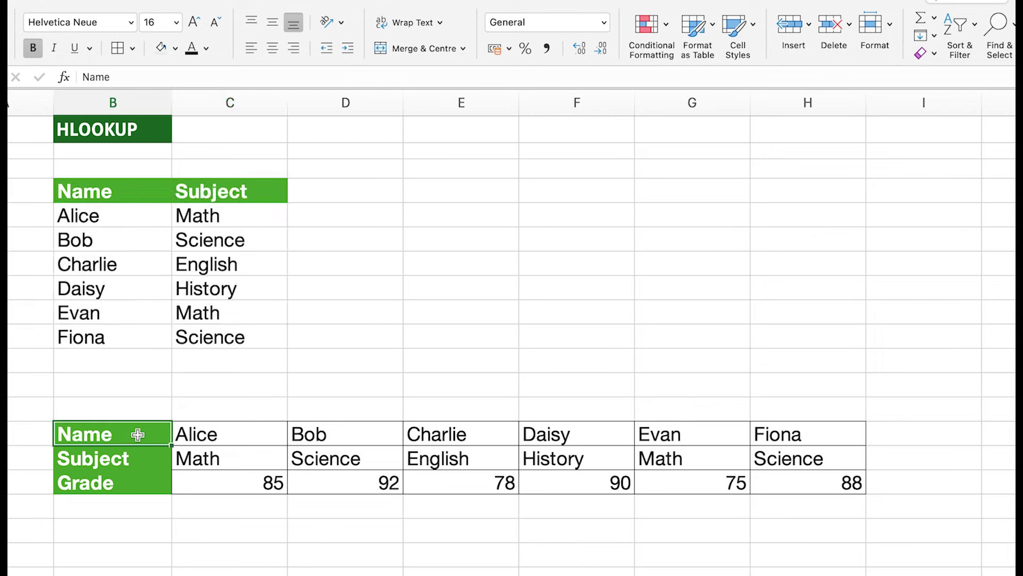
pyautogui.moveTo(138, 434); pyautogui.dragTo(819, 472)
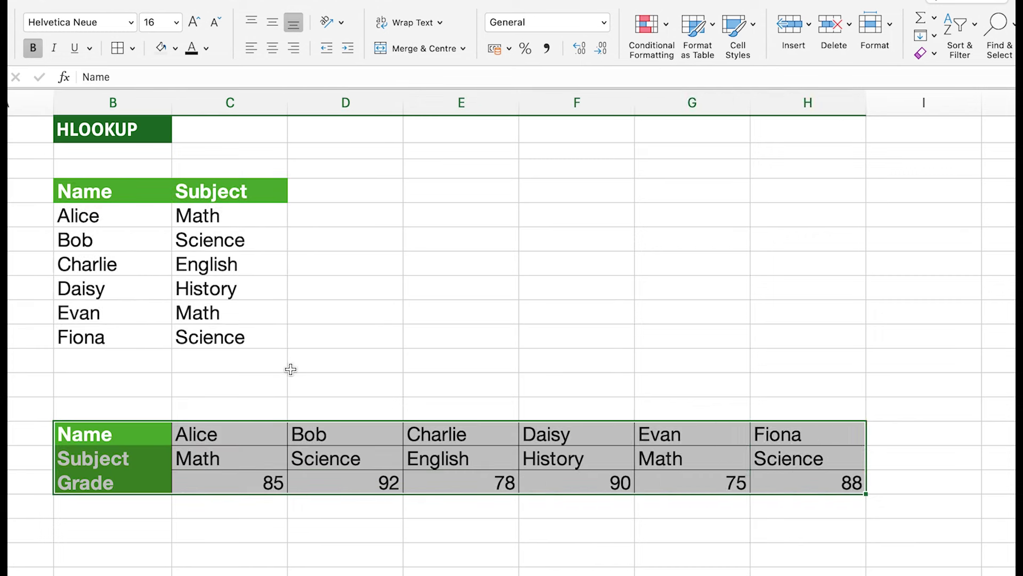
pyautogui.click(324, 210)
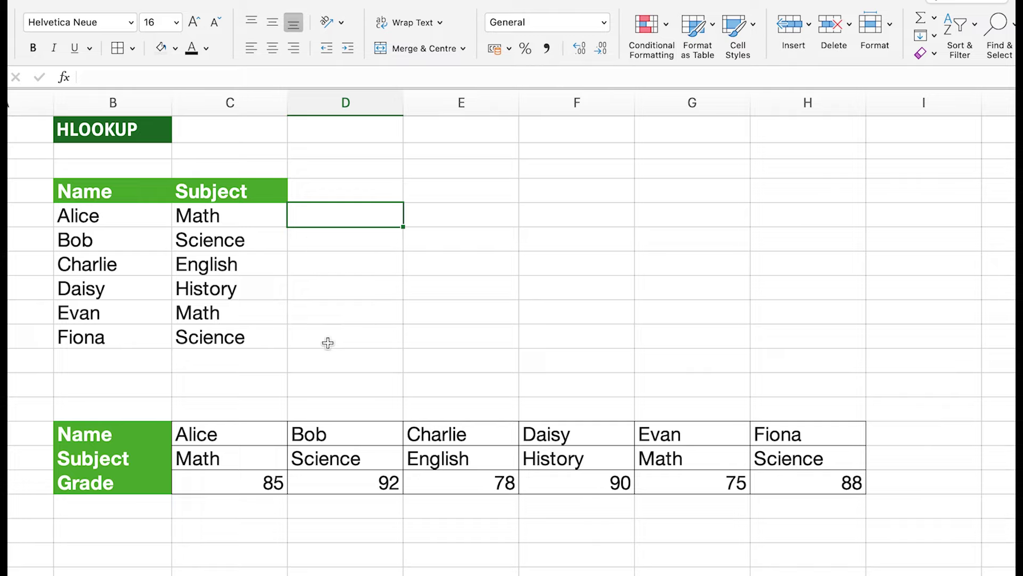
pyautogui.click(231, 481)
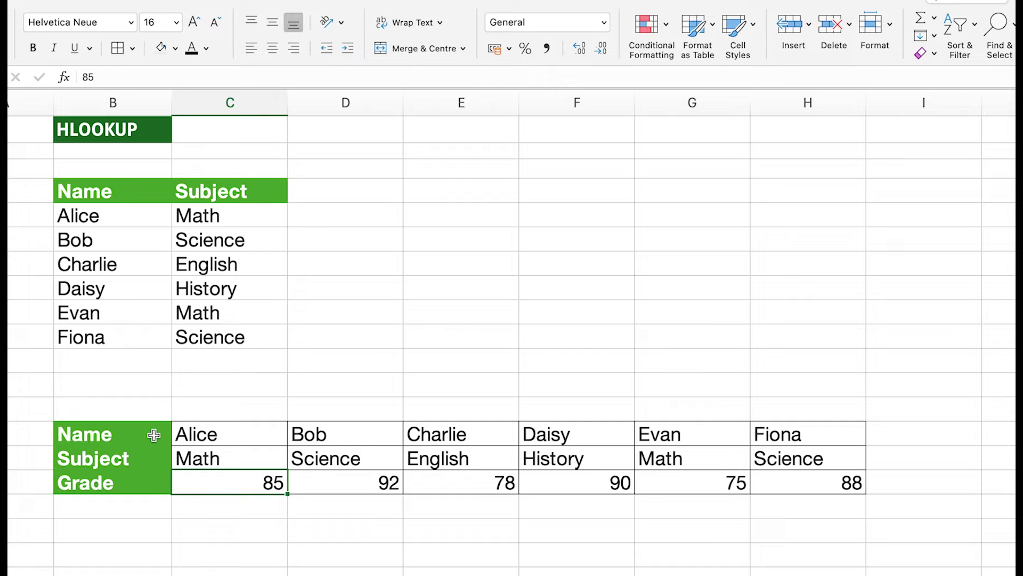
pyautogui.click(149, 503)
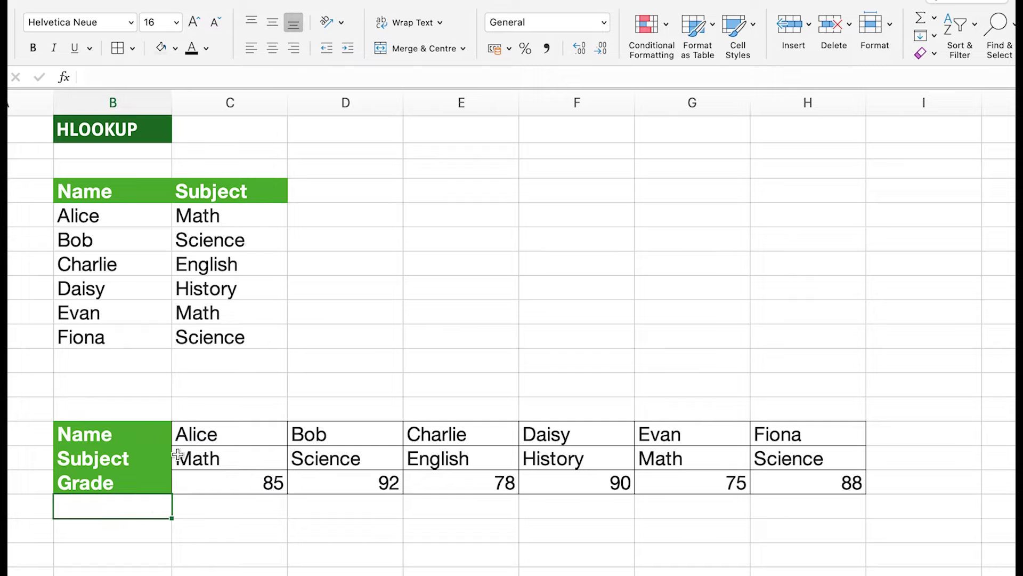
# Add a Grade header beside Subject and copy the Subject header's green, white-bold formatting onto it
pyautogui.click(332, 211)
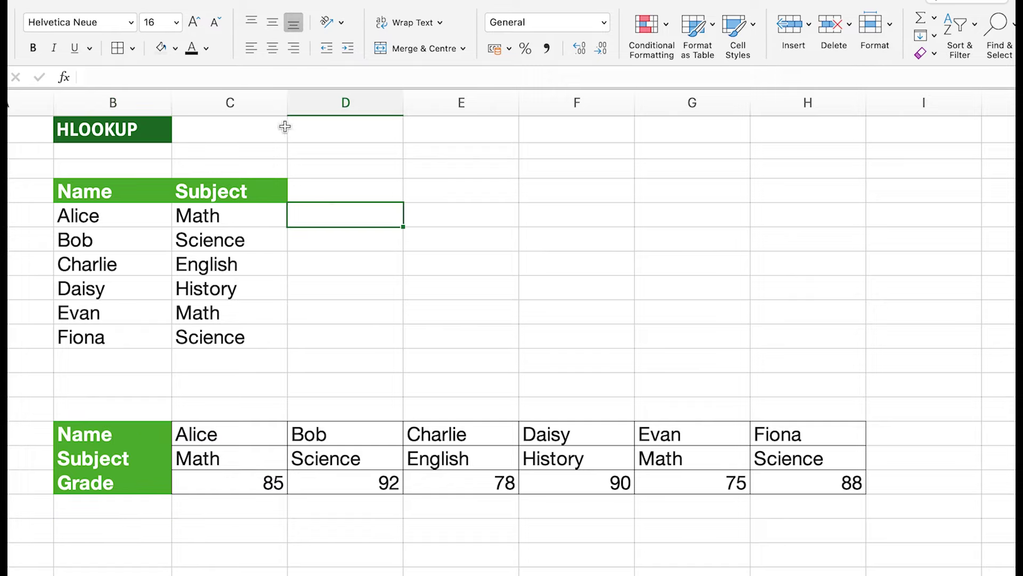
pyautogui.click(305, 185)
pyautogui.write('Grade')
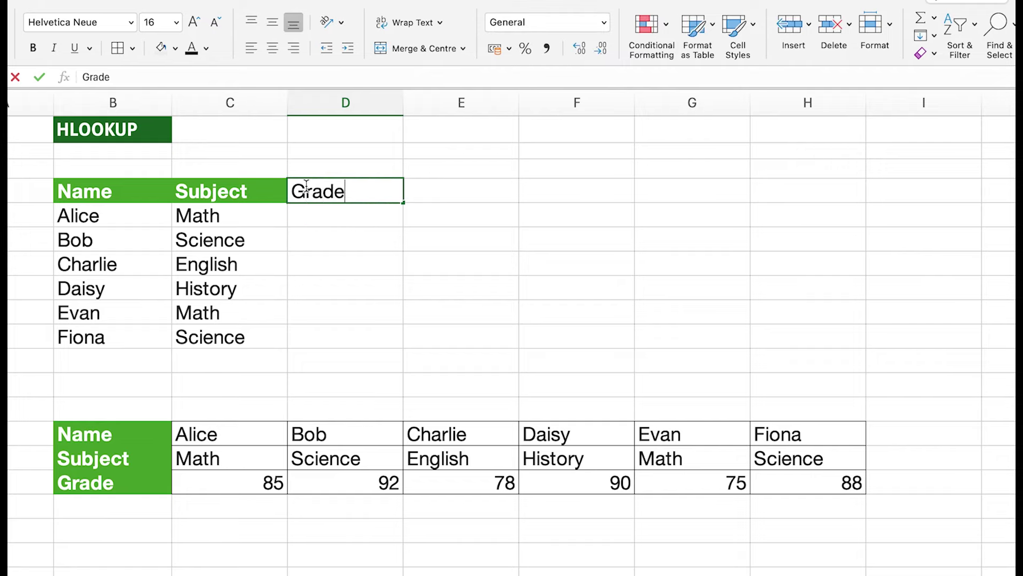
pyautogui.press('Return')
pyautogui.click(258, 192)
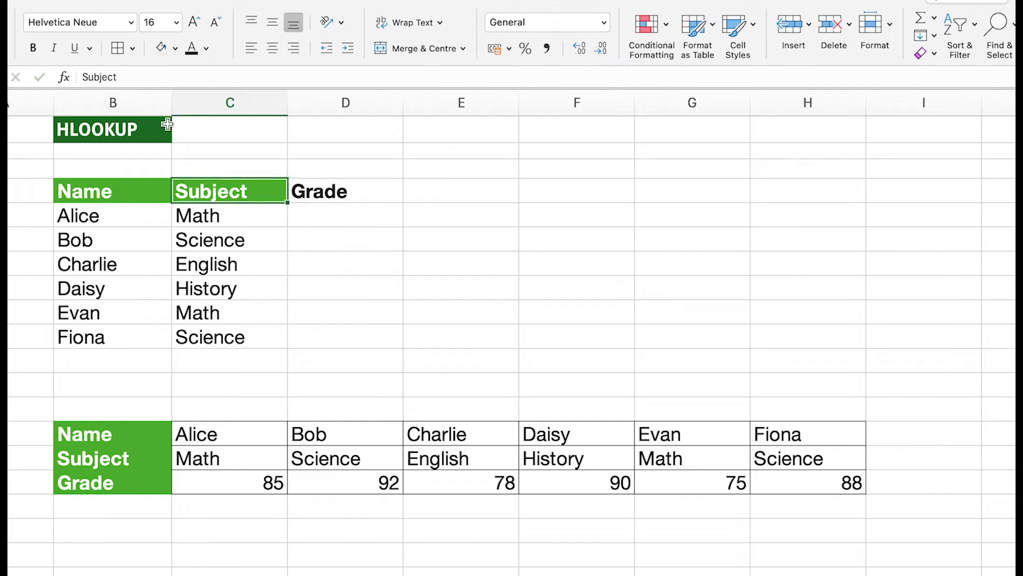
pyautogui.press('super+shift+c')
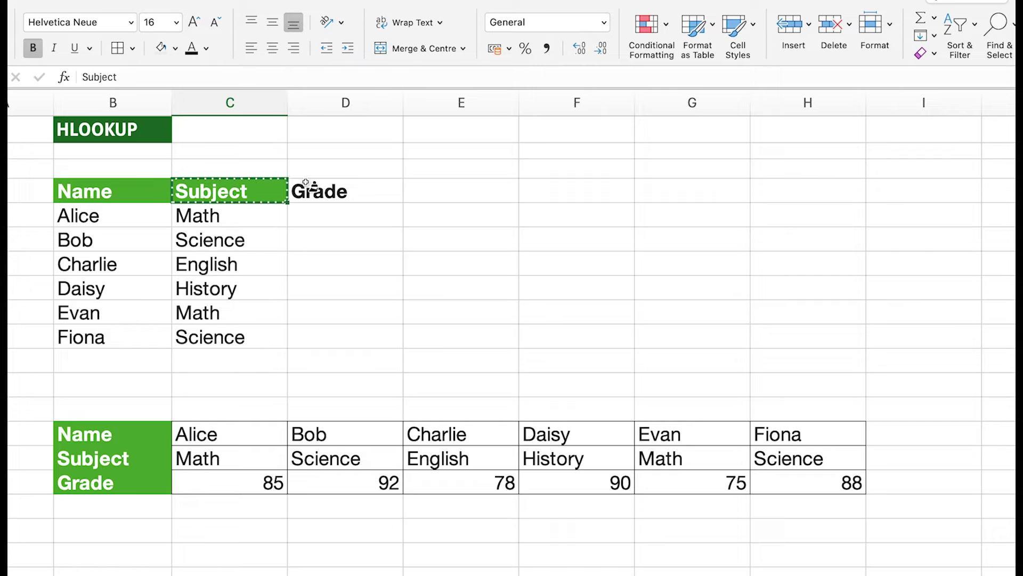
pyautogui.click(352, 201)
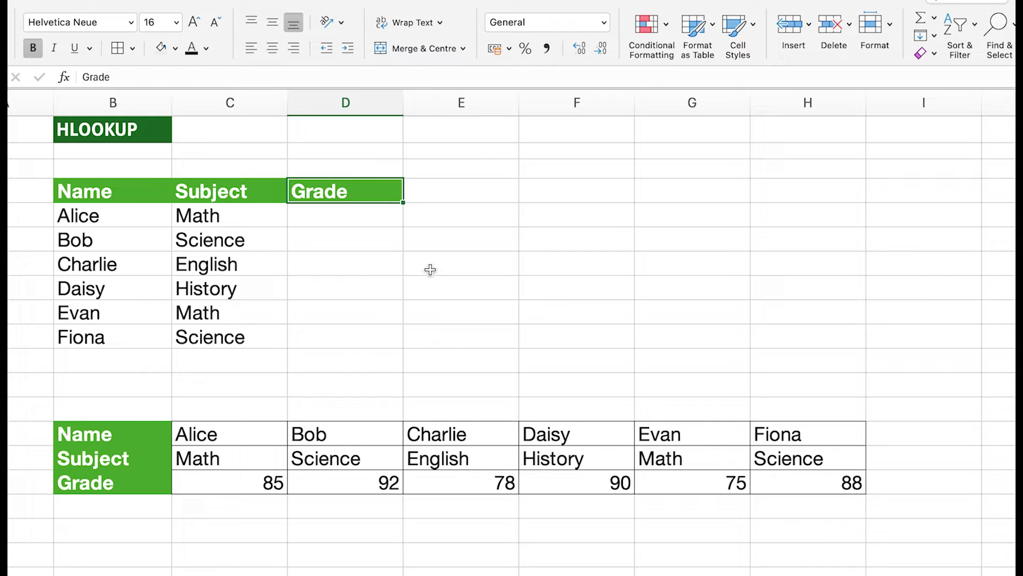
pyautogui.click(500, 231)
pyautogui.click(581, 236)
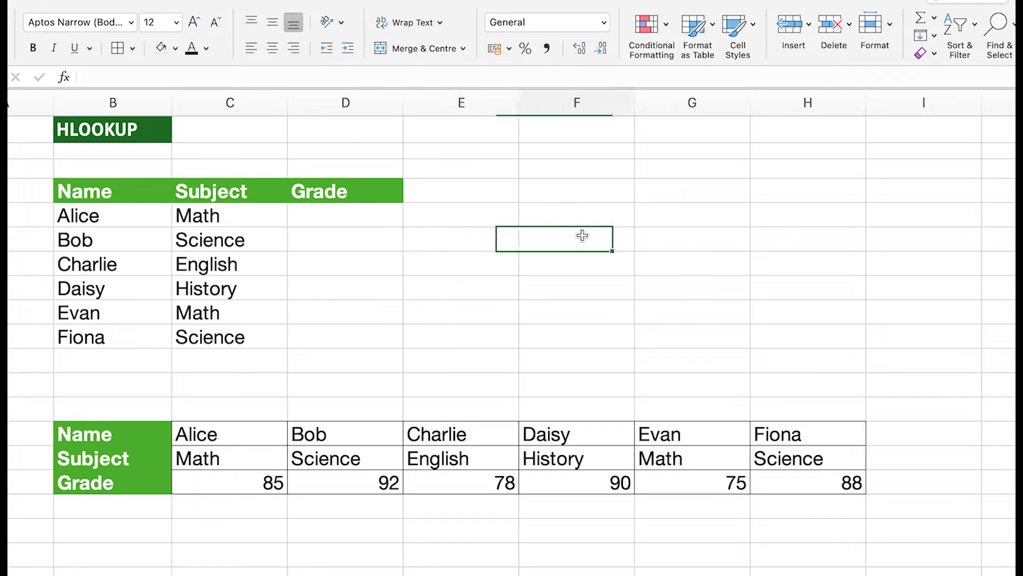
pyautogui.click(549, 207)
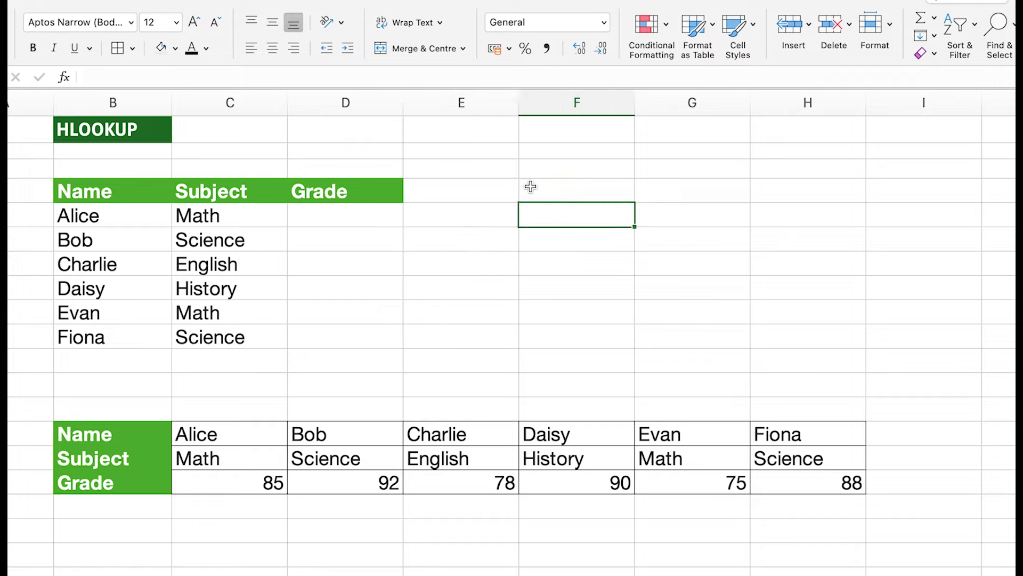
pyautogui.click(560, 192)
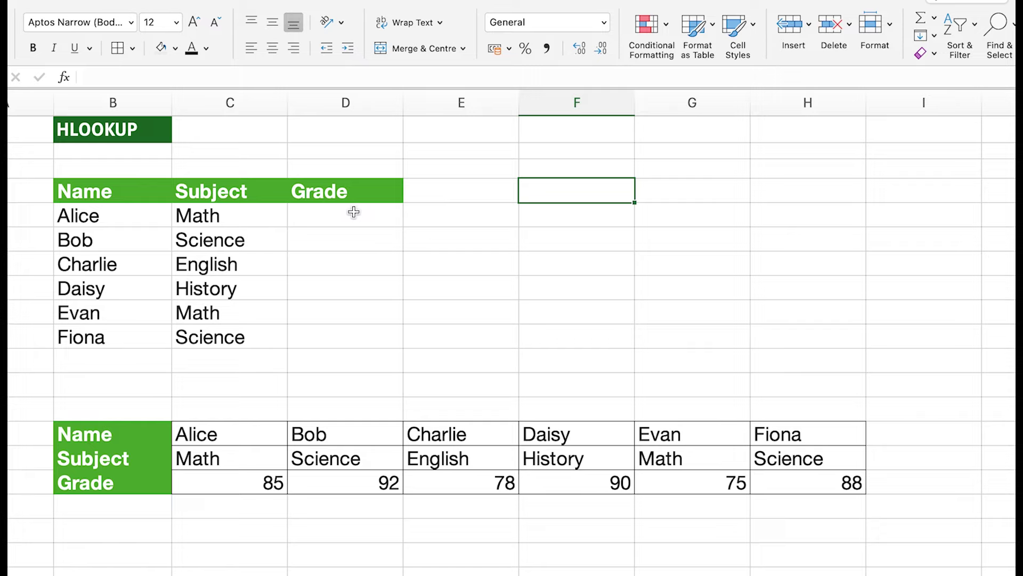
pyautogui.click(318, 214)
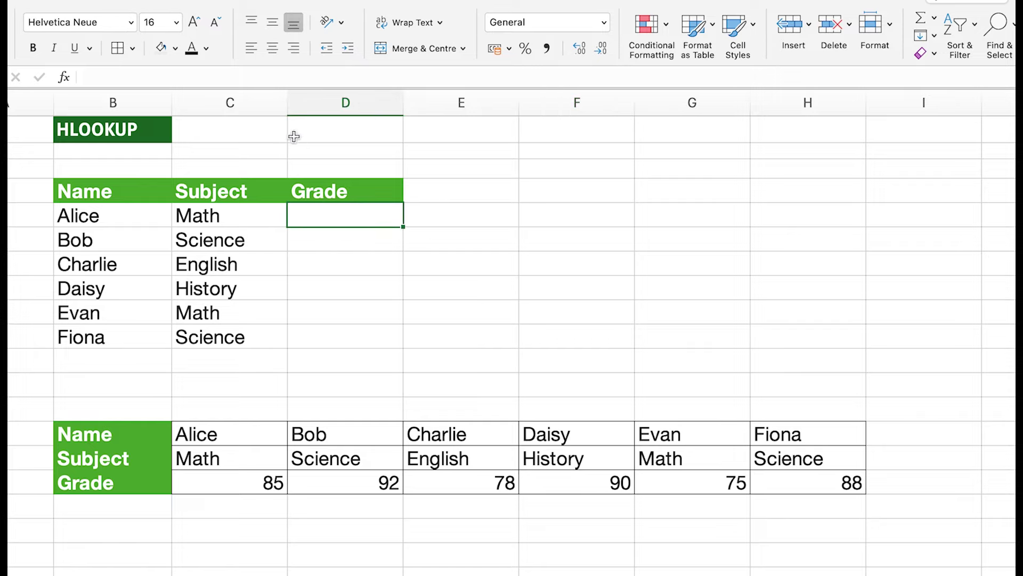
# Start an HLOOKUP in Alice's Grade cell using B53 as lookup value and the lower table as range
pyautogui.write('=')
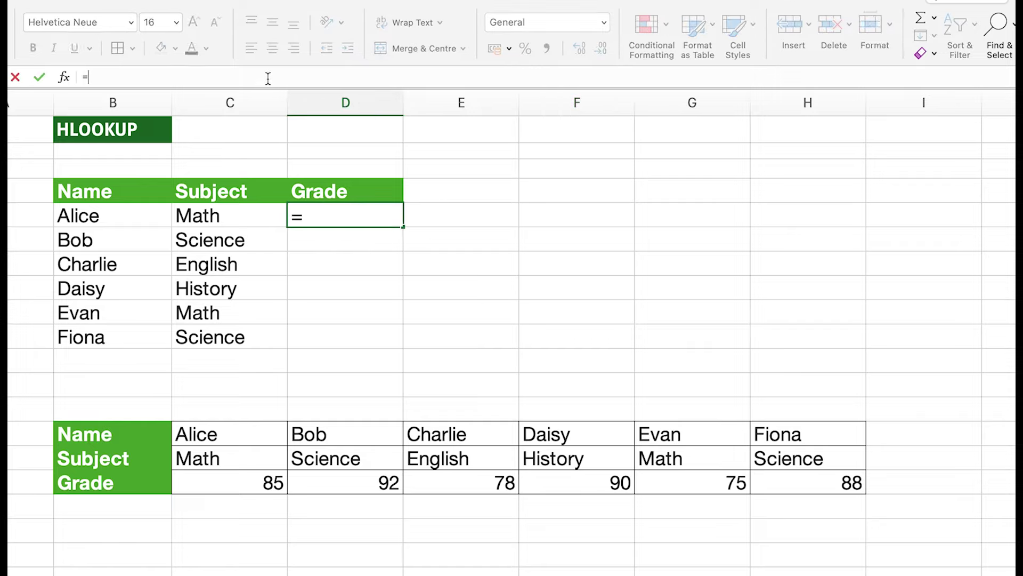
pyautogui.write('h')
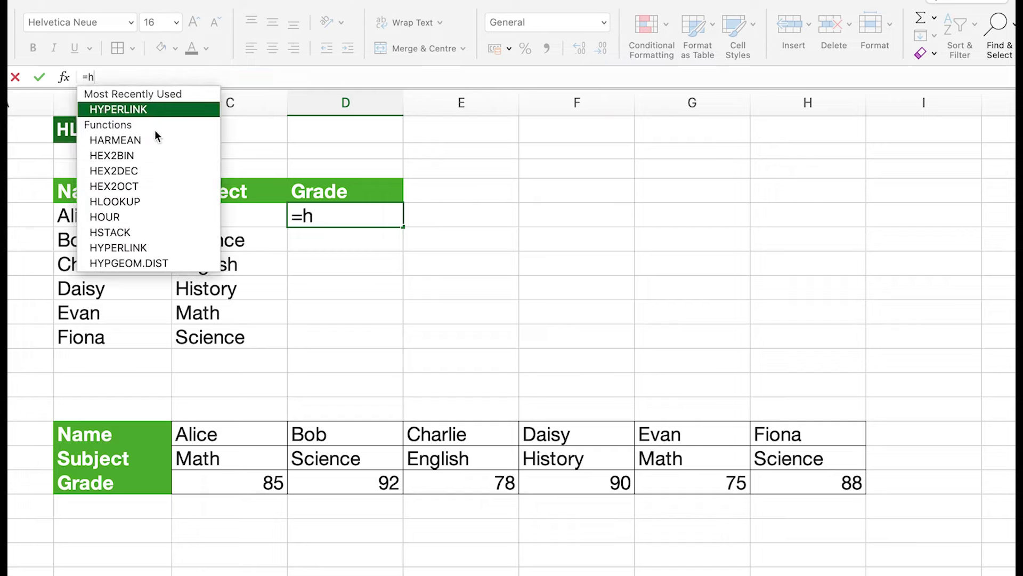
pyautogui.doubleClick(123, 202)
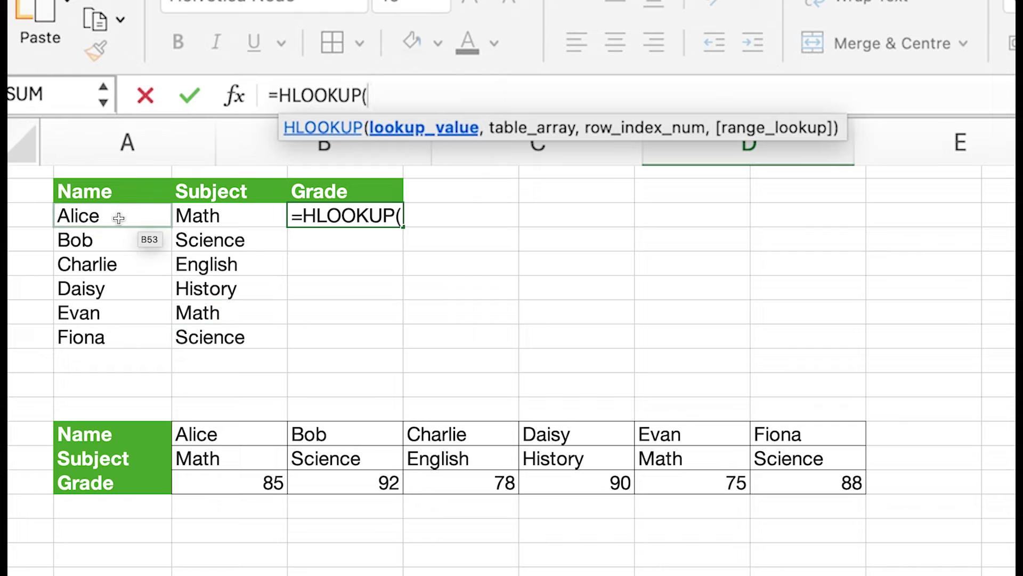
pyautogui.click(127, 214)
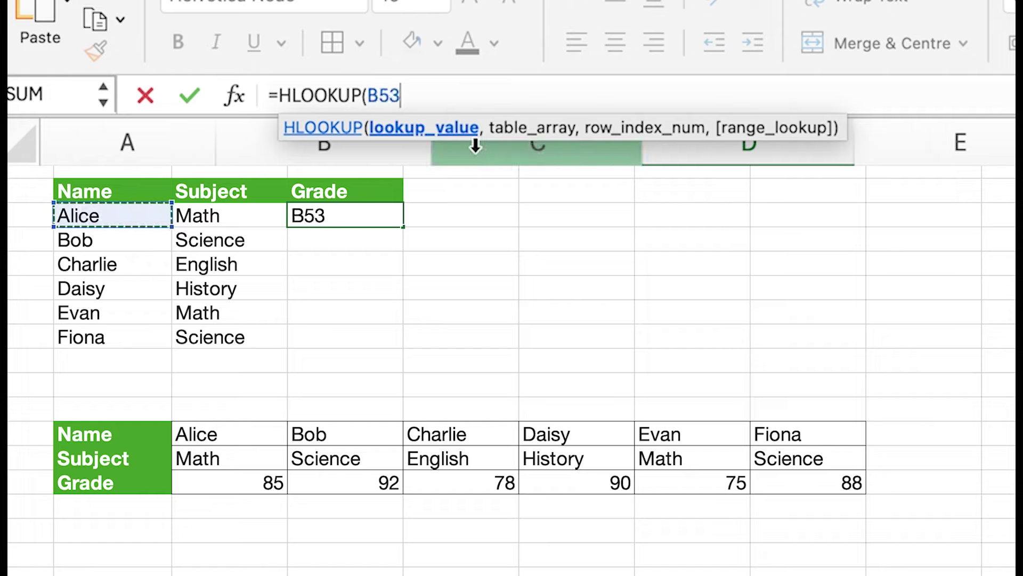
pyautogui.write(',')
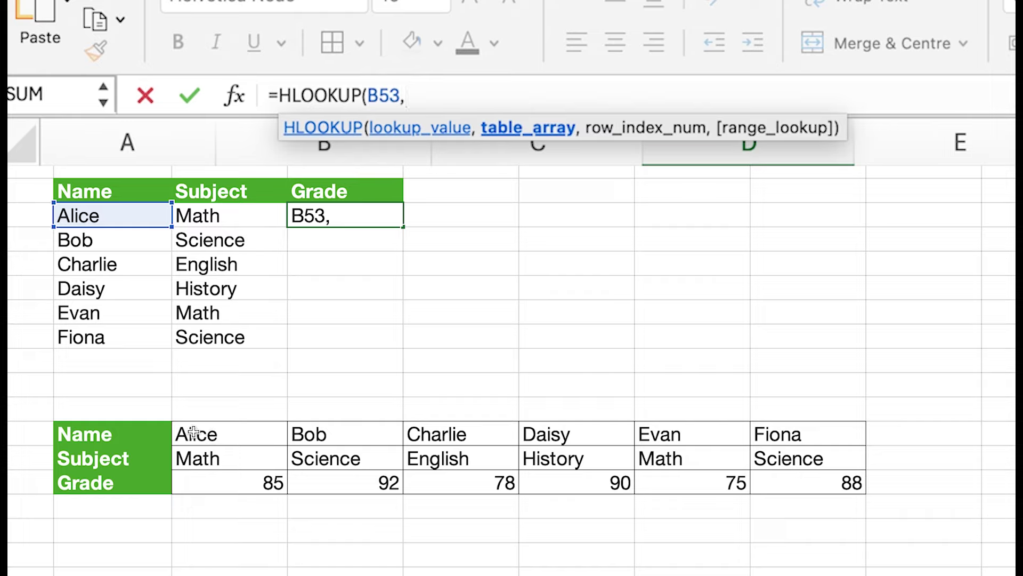
pyautogui.moveTo(194, 432); pyautogui.dragTo(829, 478)
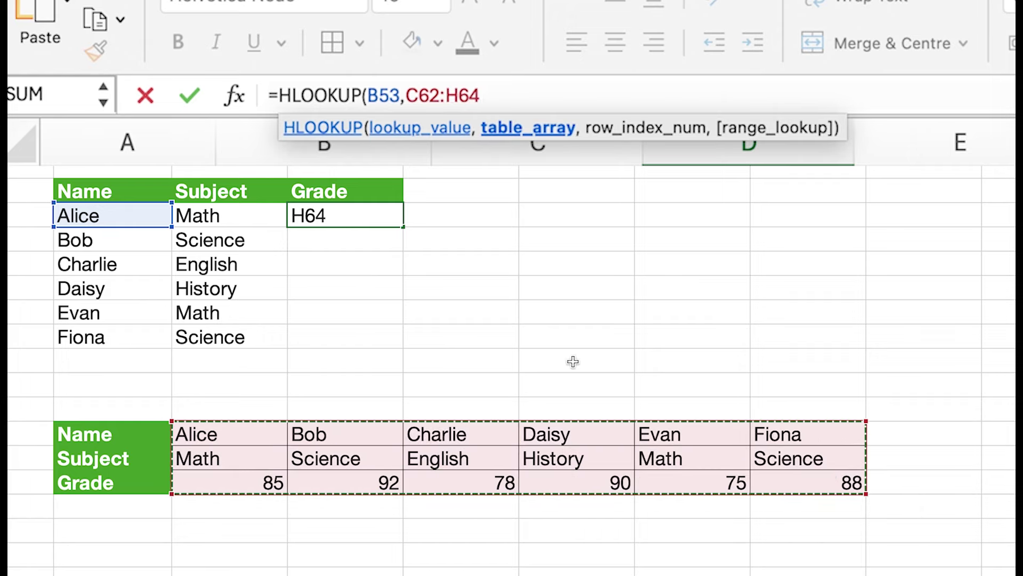
# Close the C62:H64 table-array argument with a comma
pyautogui.write(',')
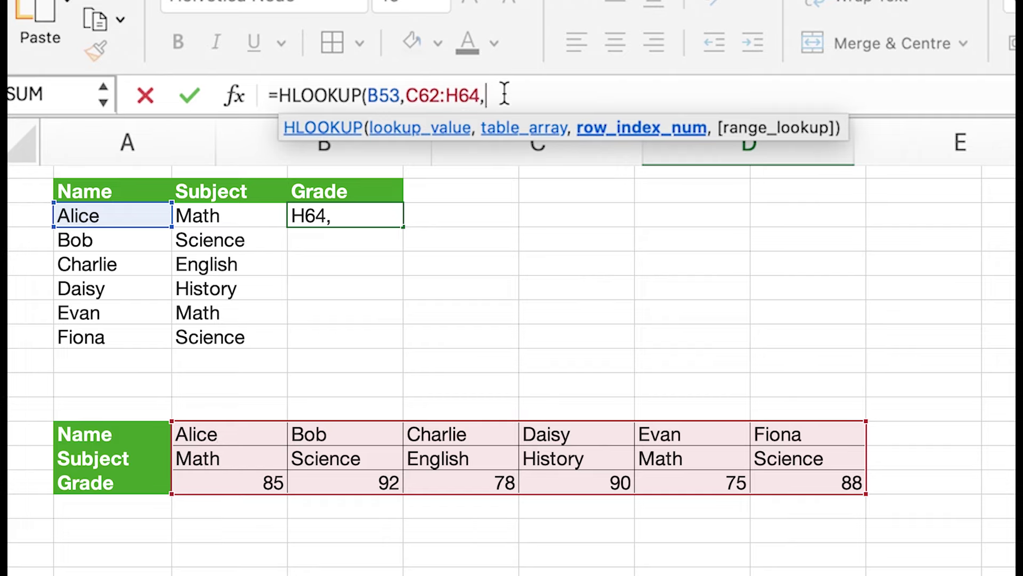
# Complete =HLOOKUP(B53,C62:H64,3,FALSE) to get 85 for Alice, then fill it down the Grade column
pyautogui.write('3')
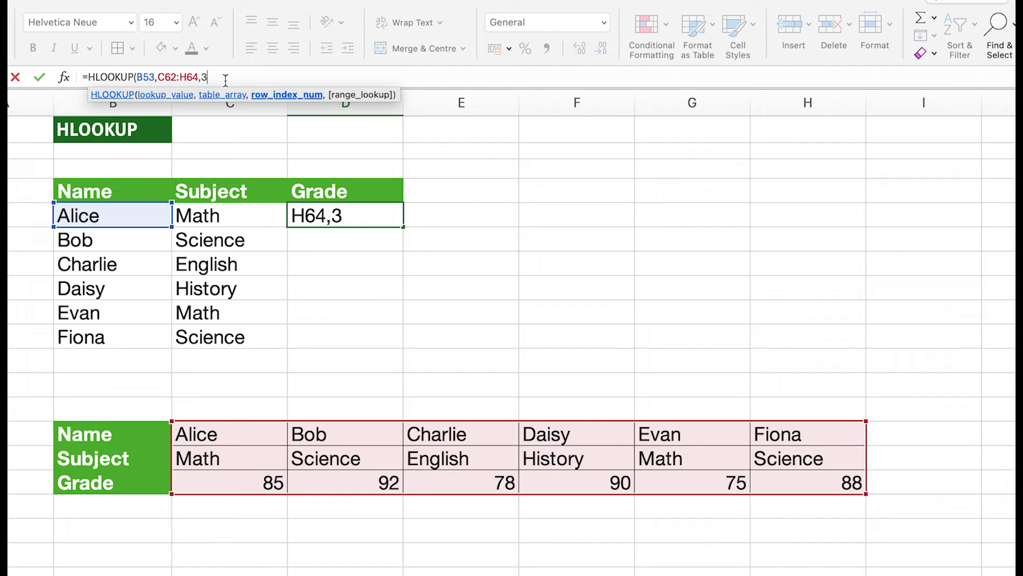
pyautogui.write(',')
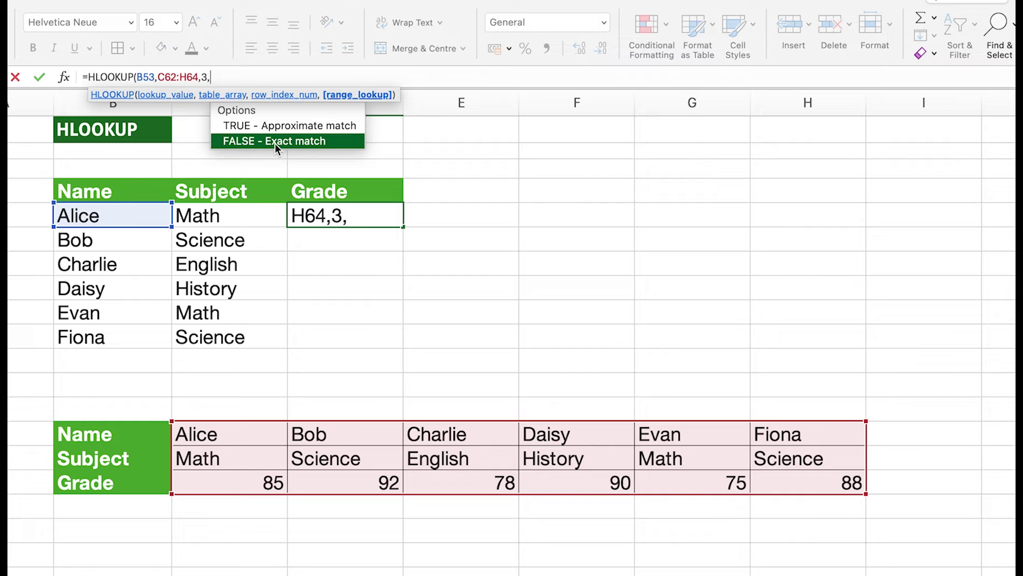
pyautogui.doubleClick(292, 141)
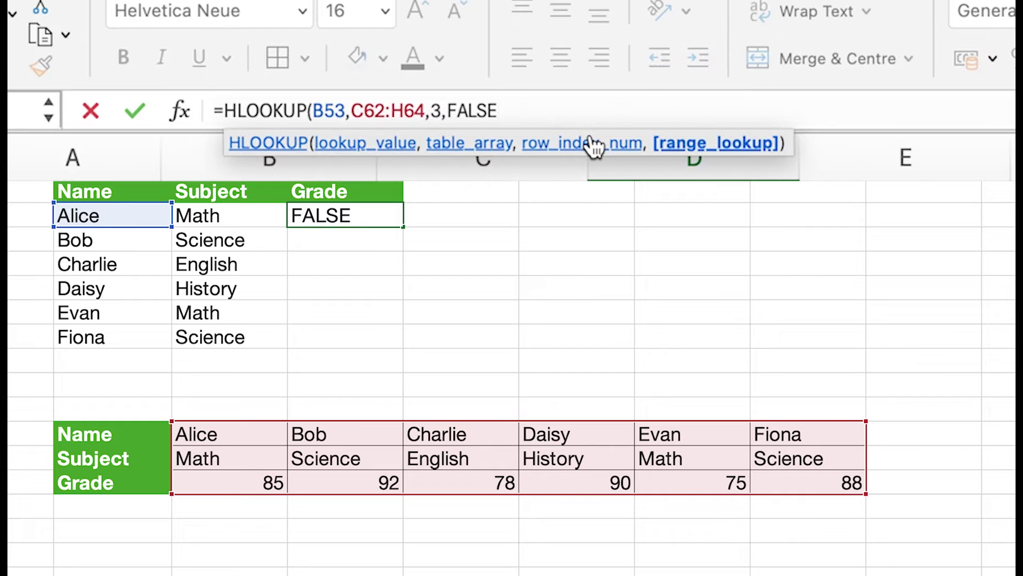
pyautogui.write(')')
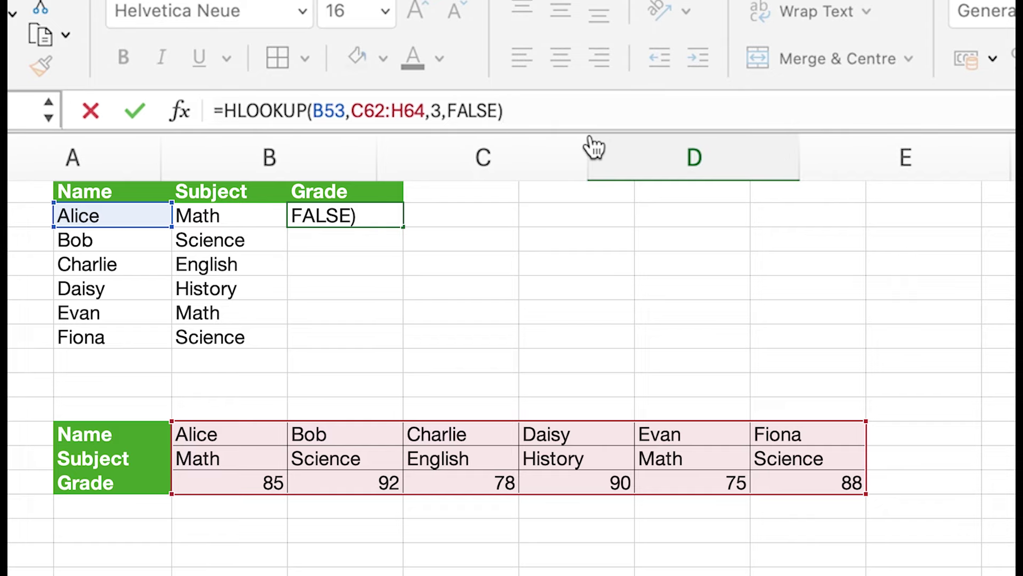
pyautogui.press('Return')
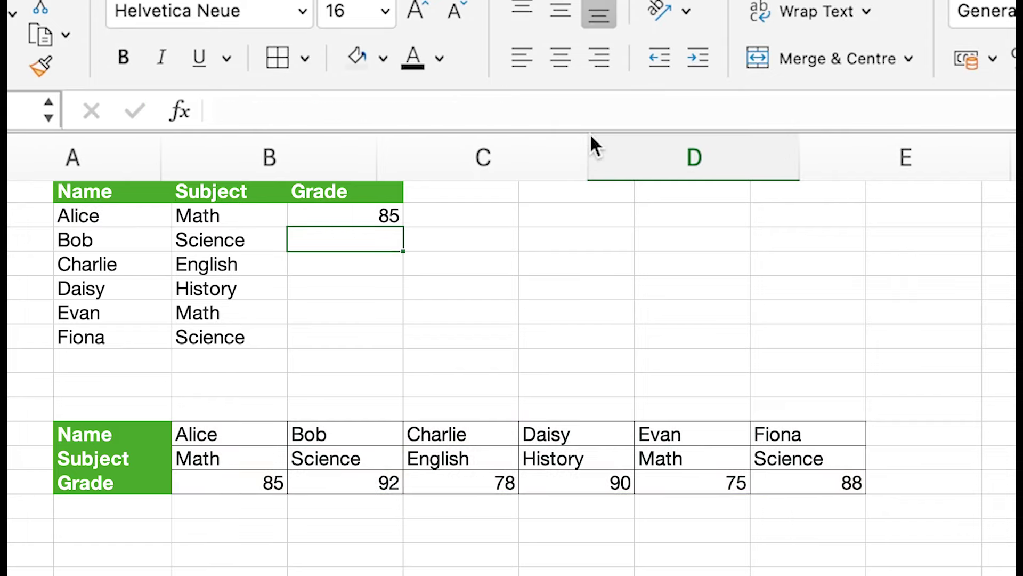
pyautogui.click(352, 219)
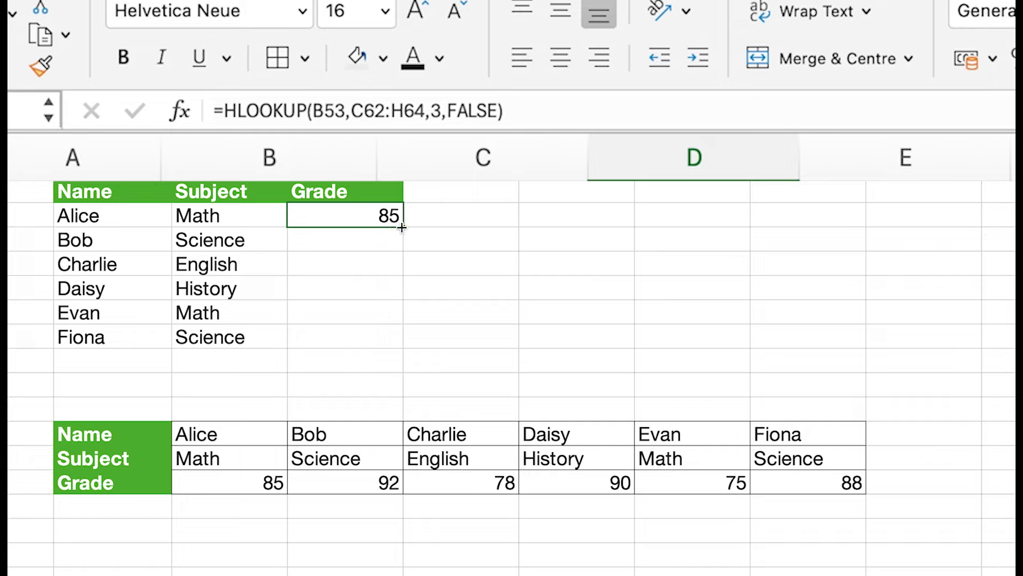
pyautogui.moveTo(402, 227); pyautogui.dragTo(396, 339)
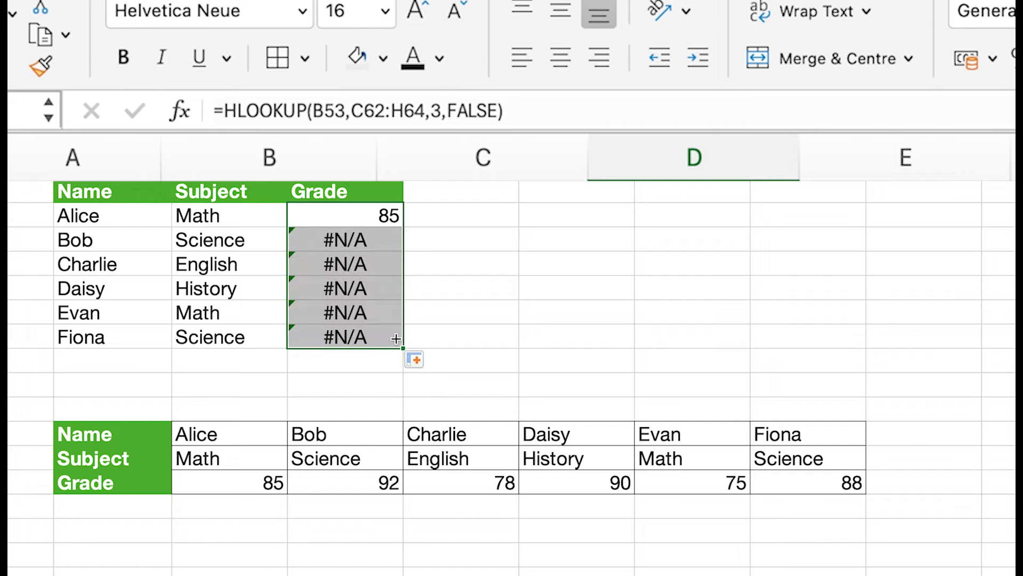
pyautogui.click(362, 241)
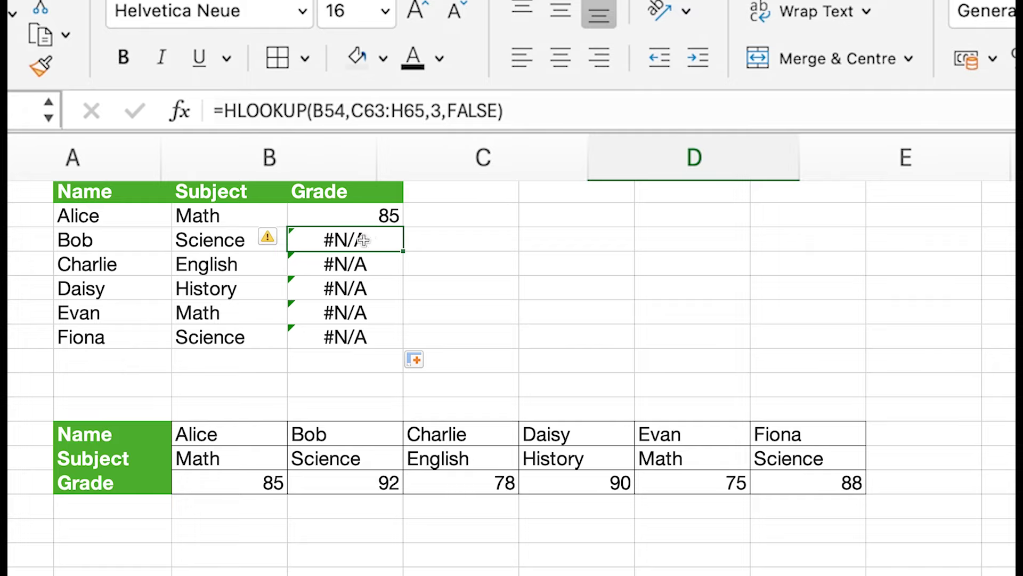
pyautogui.moveTo(363, 240); pyautogui.dragTo(379, 329)
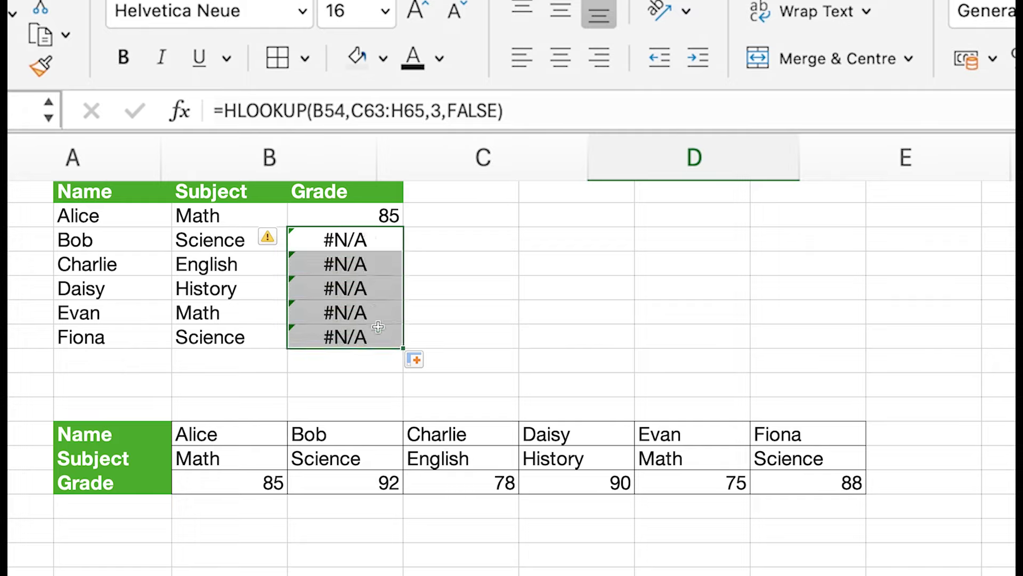
pyautogui.click(372, 239)
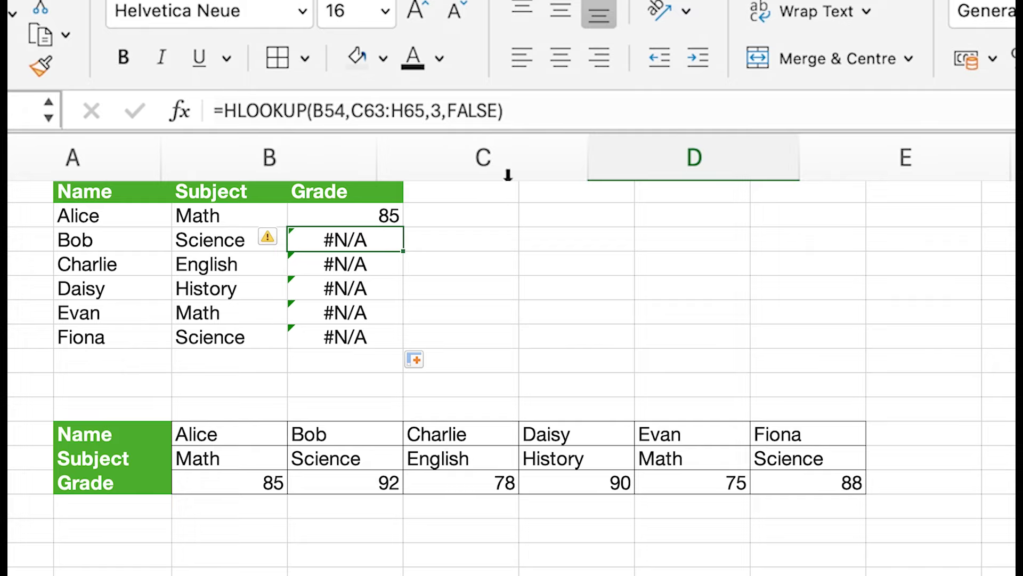
pyautogui.click(432, 110)
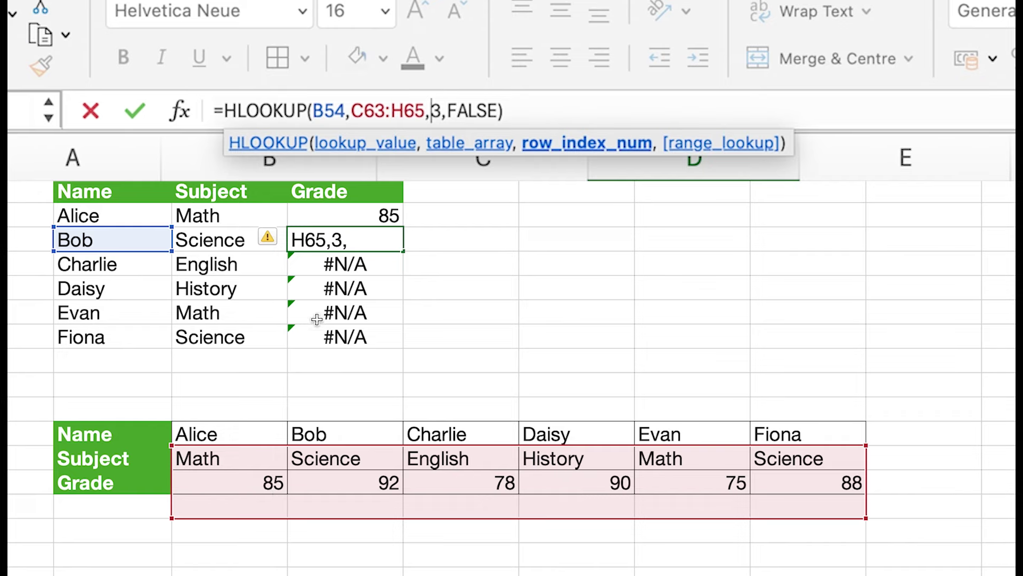
pyautogui.click(136, 111)
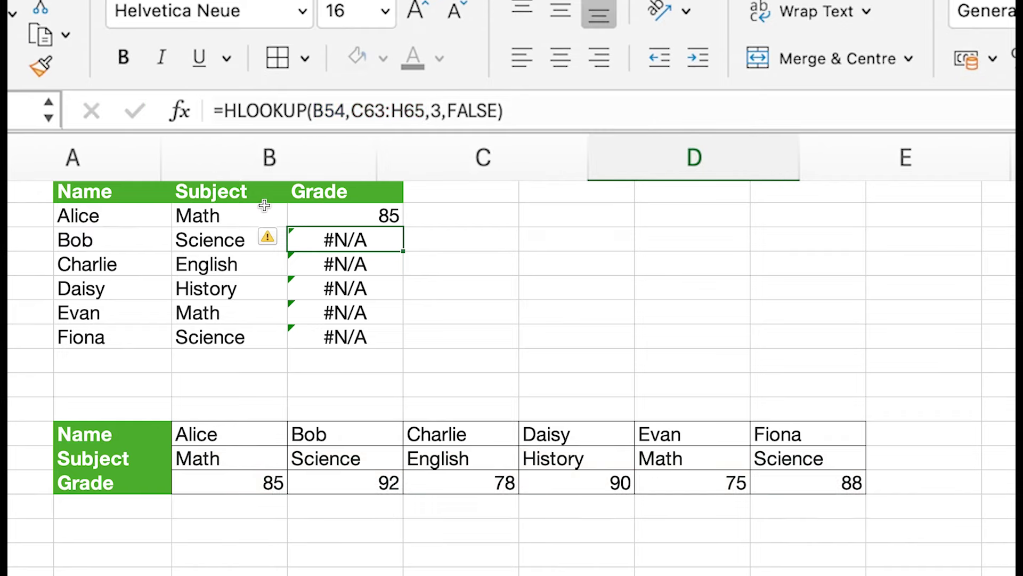
pyautogui.click(301, 260)
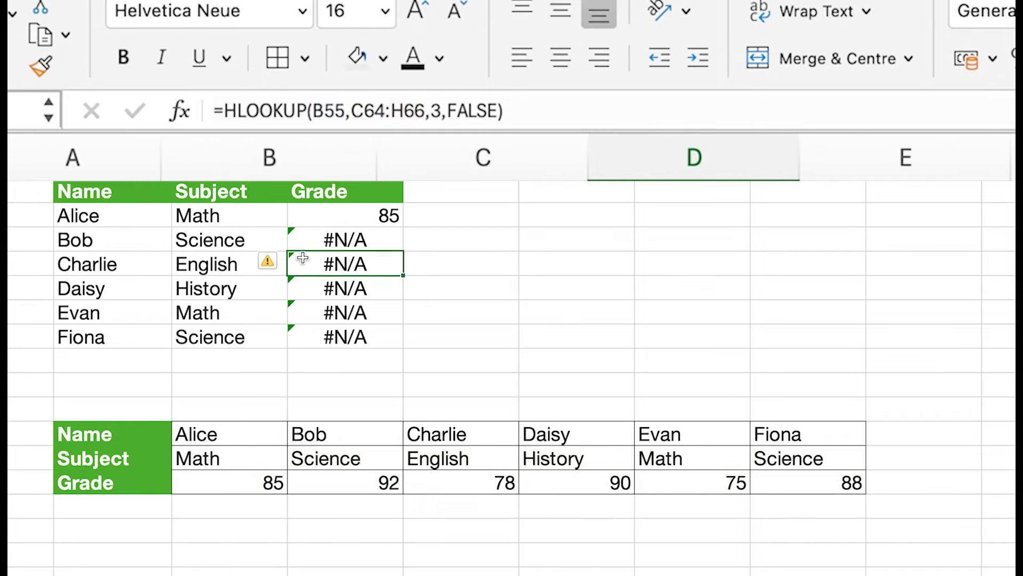
pyautogui.click(406, 111)
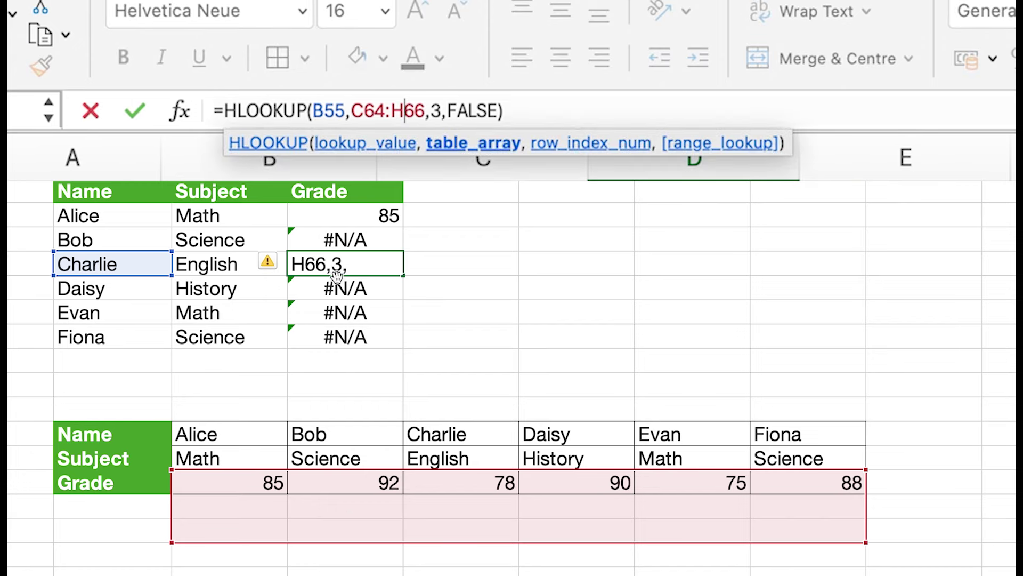
pyautogui.click(134, 110)
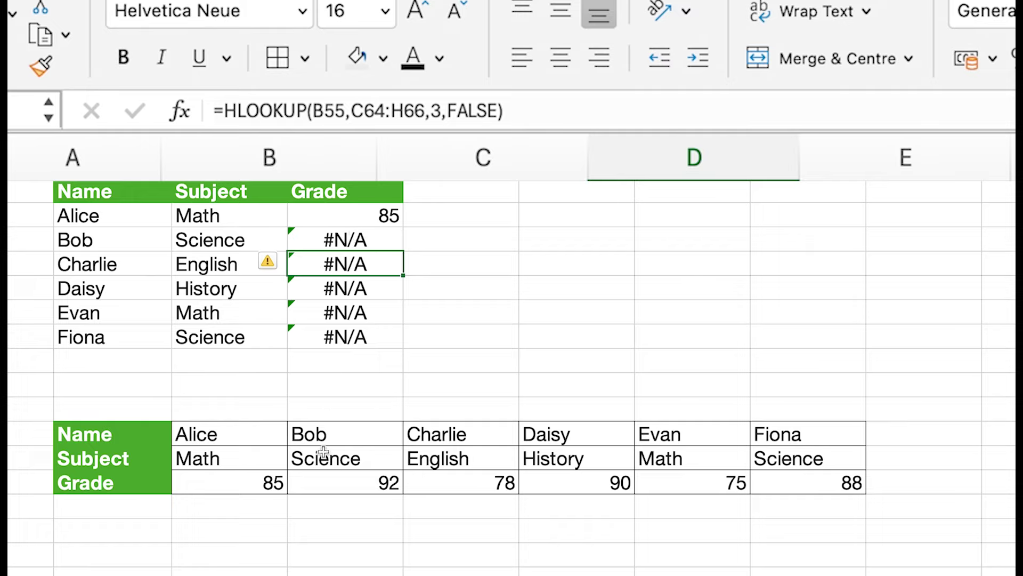
pyautogui.click(341, 246)
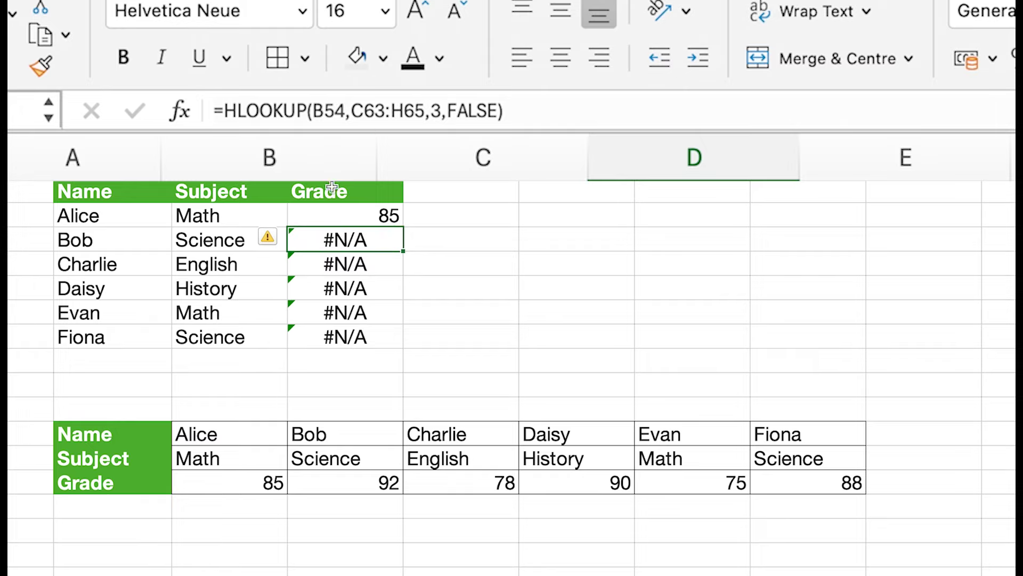
pyautogui.click(350, 215)
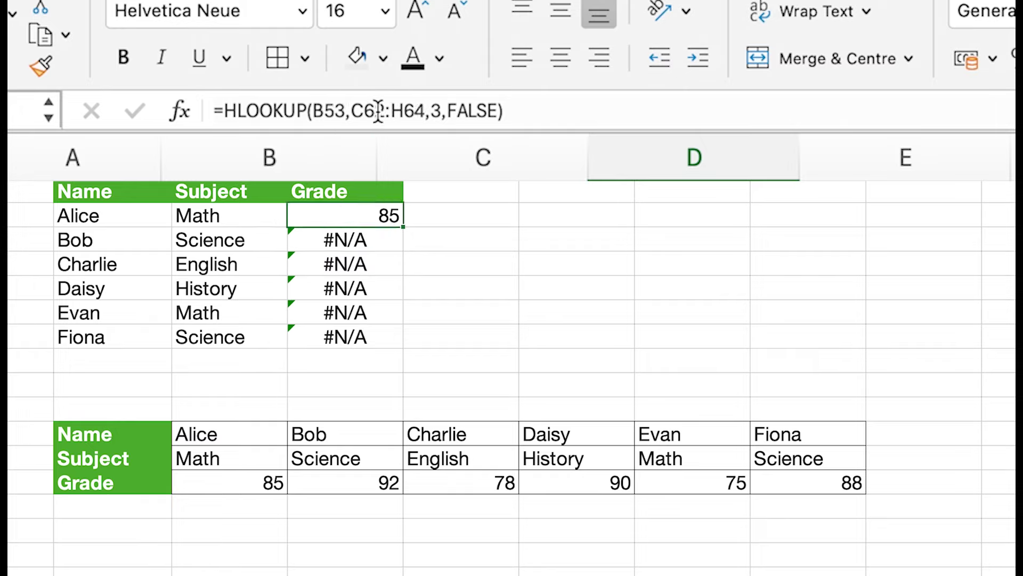
# Lock Alice's lookup range as $C$62:$H$64 in the formula bar and fill it down to Fiona
pyautogui.click(353, 110)
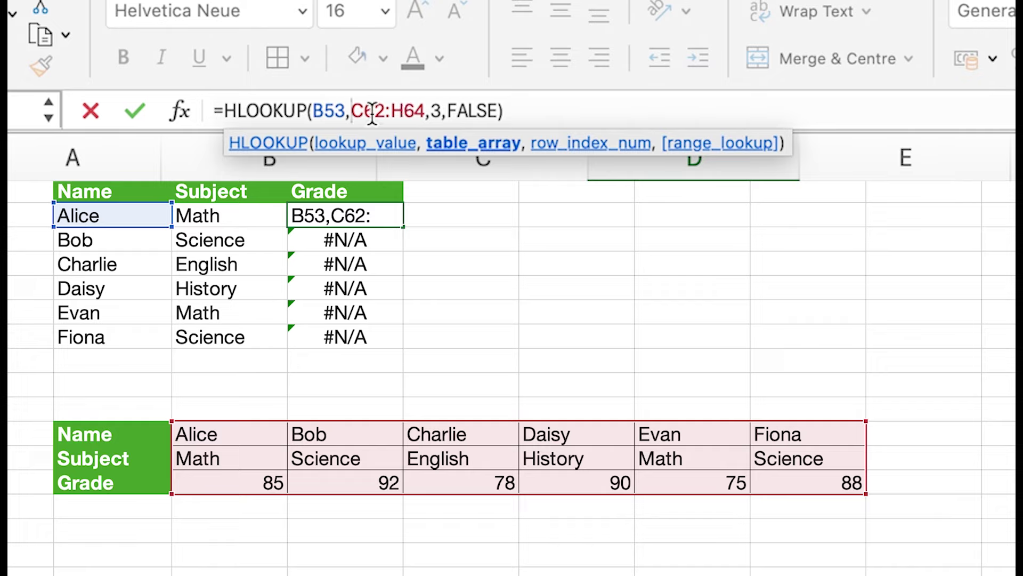
pyautogui.write('$')
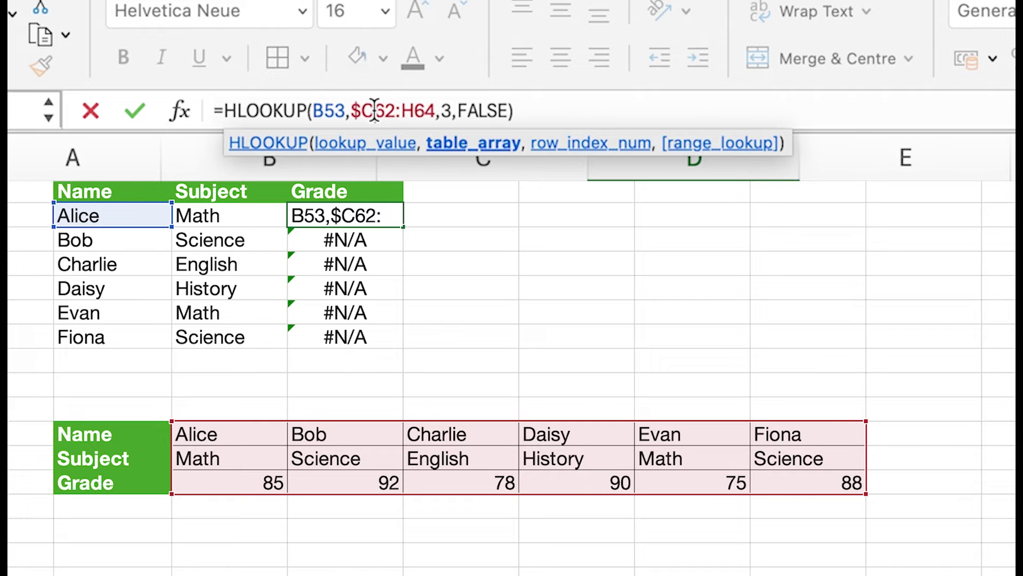
pyautogui.click(375, 112)
pyautogui.write('$')
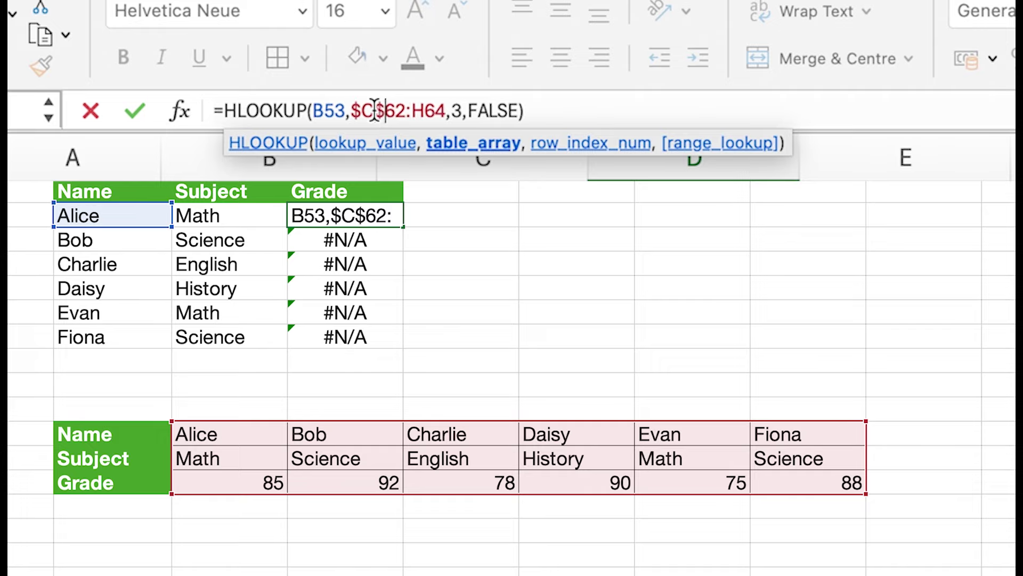
pyautogui.click(413, 112)
pyautogui.write('$')
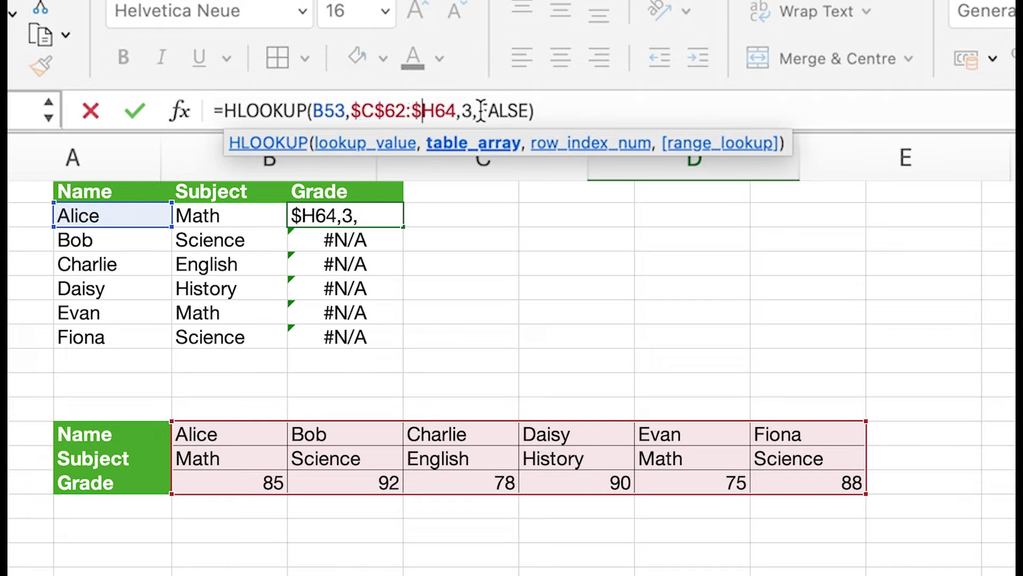
pyautogui.click(436, 110)
pyautogui.write('$')
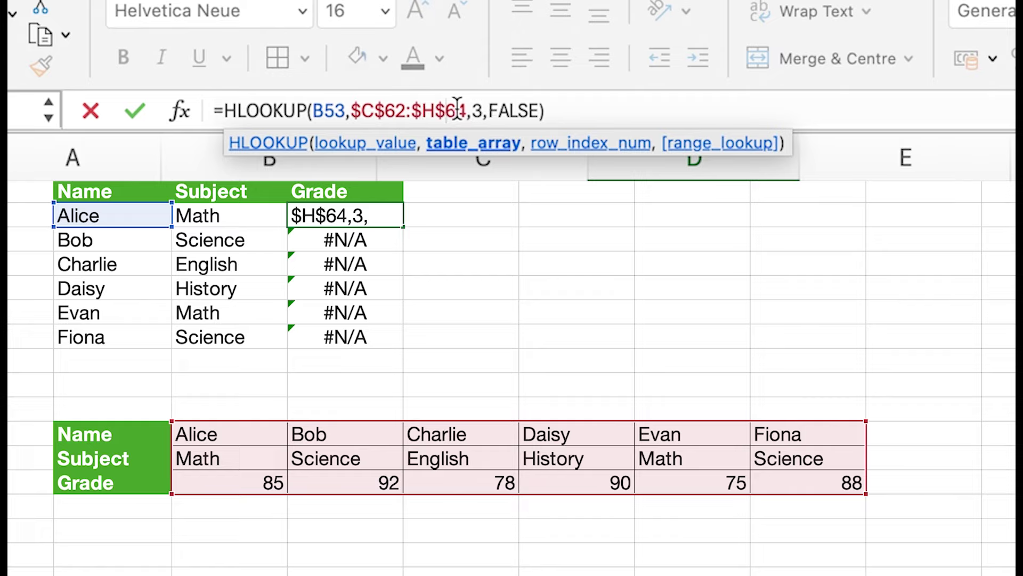
pyautogui.click(135, 112)
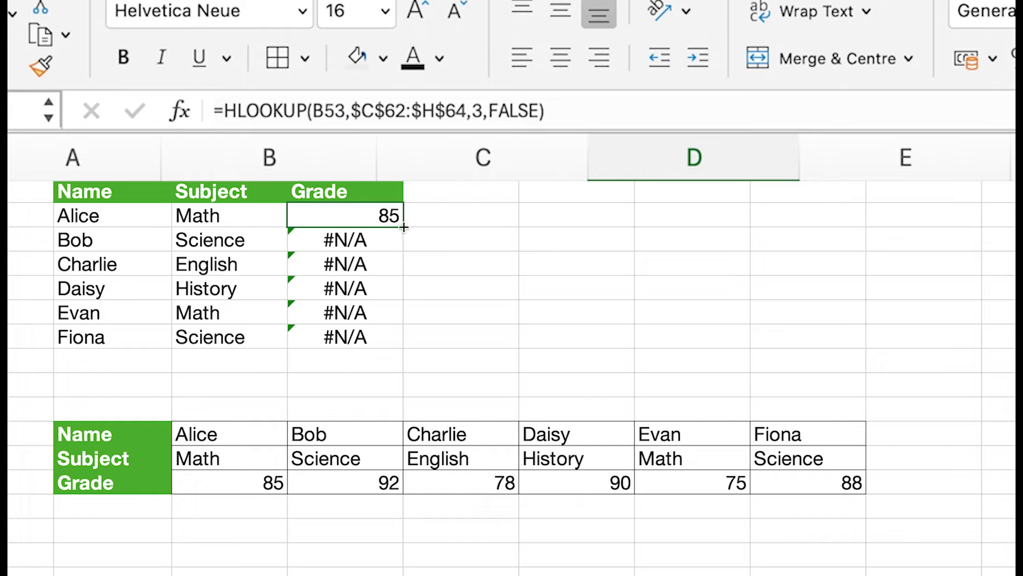
pyautogui.moveTo(403, 227); pyautogui.dragTo(397, 339)
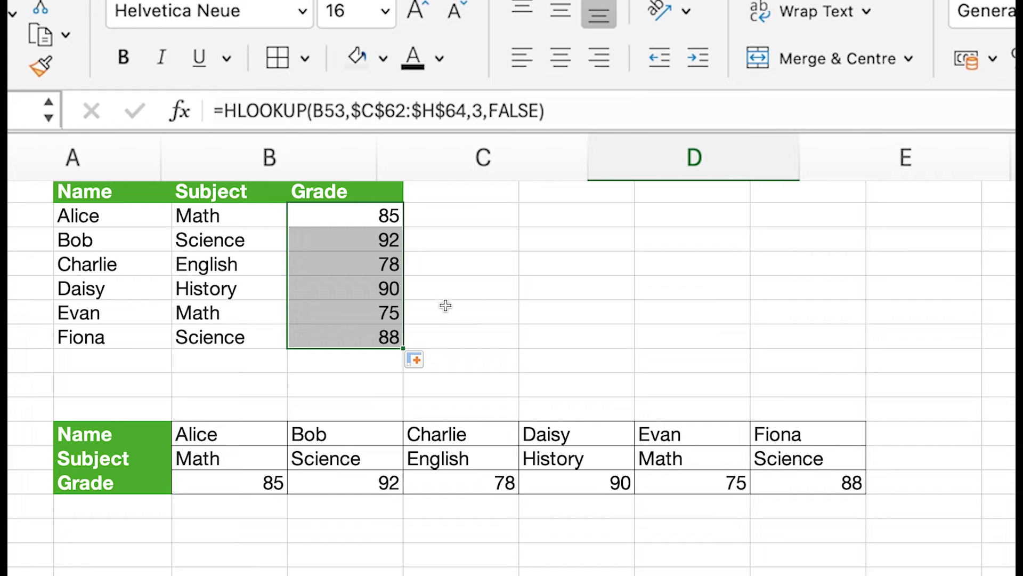
# Check Daisy's grade of 90 and Evan's row in the filled Grade column
pyautogui.click(379, 294)
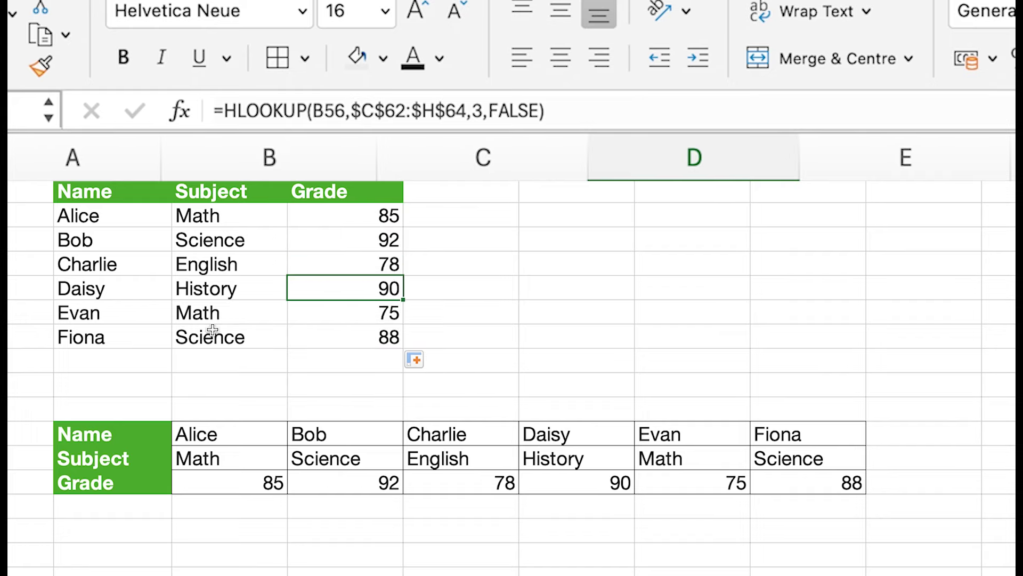
pyautogui.click(113, 311)
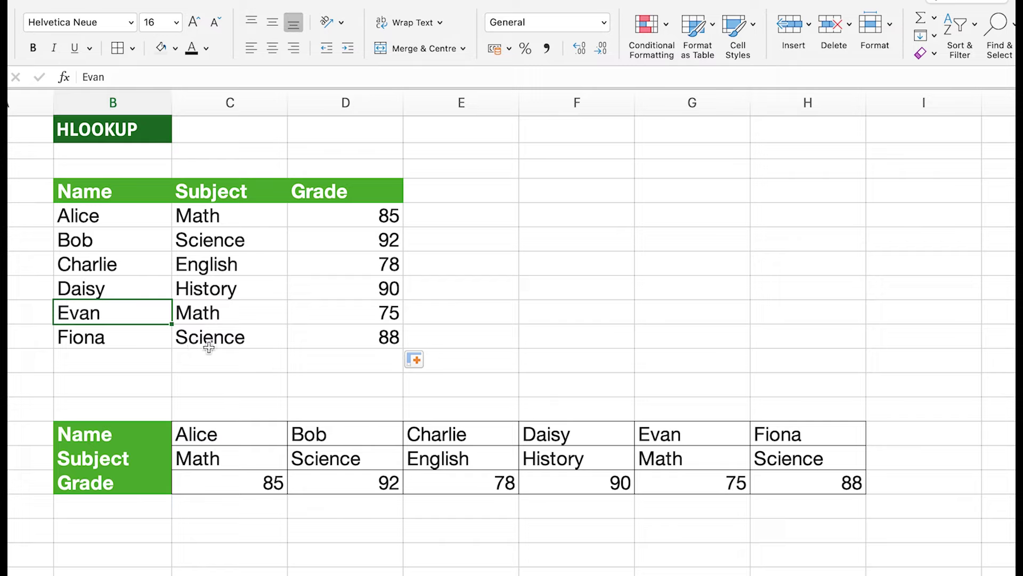
pyautogui.click(272, 316)
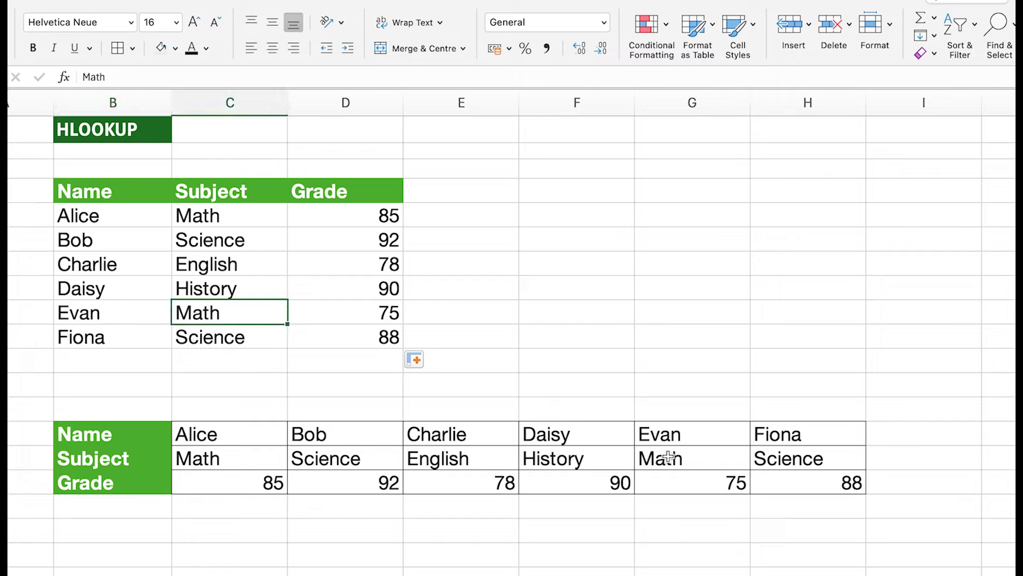
pyautogui.click(678, 480)
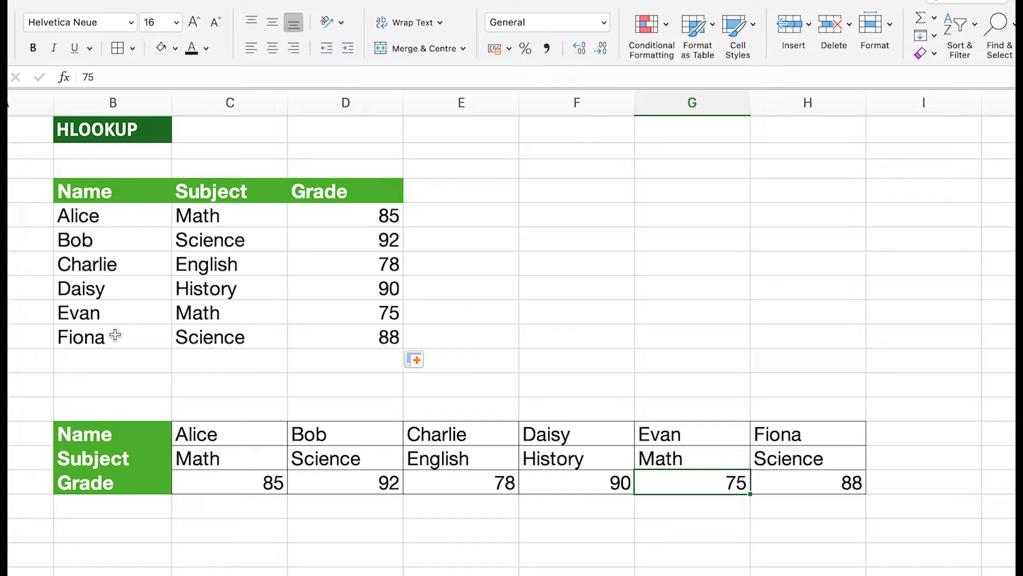
pyautogui.click(98, 339)
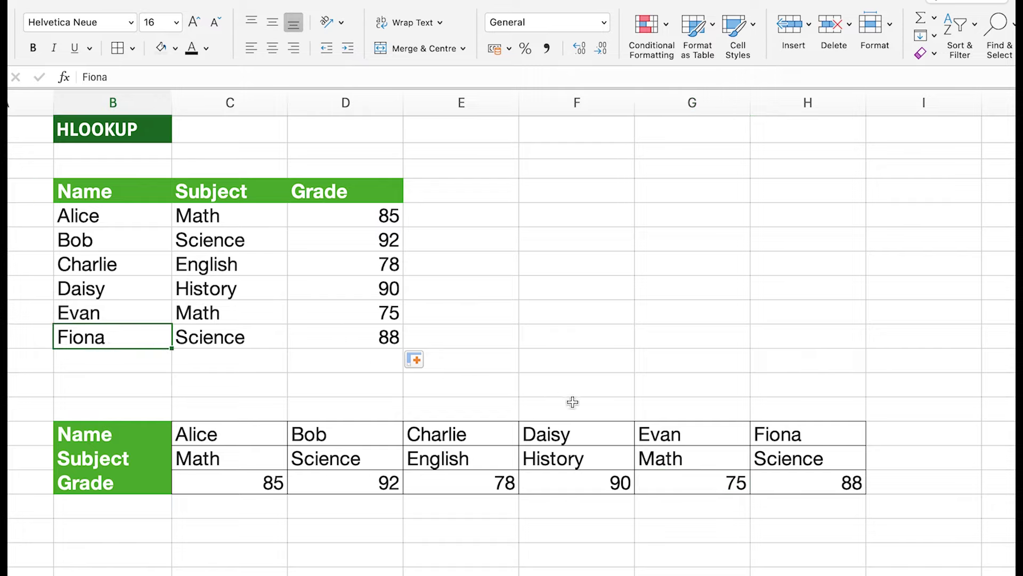
pyautogui.click(823, 486)
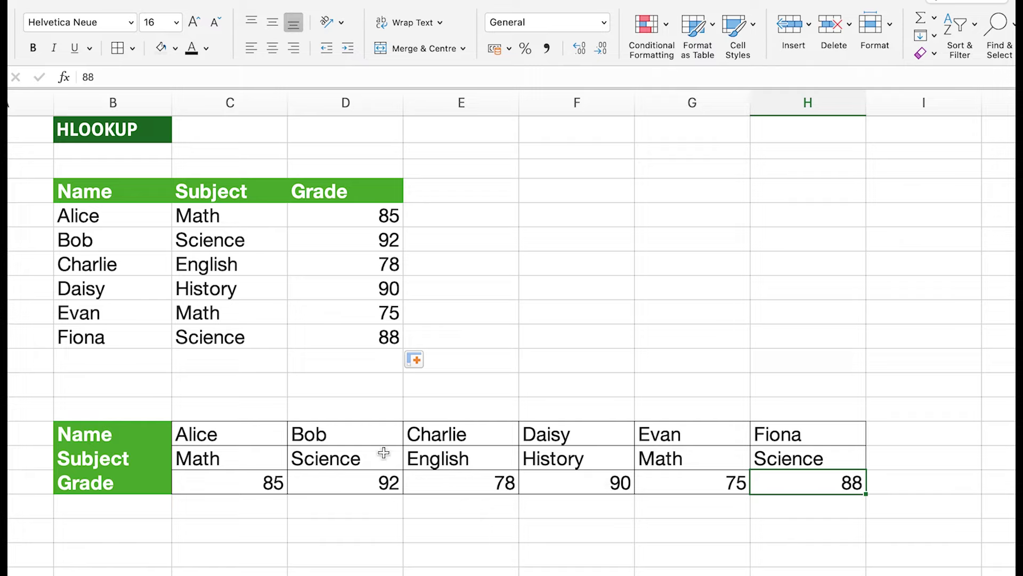
pyautogui.click(348, 431)
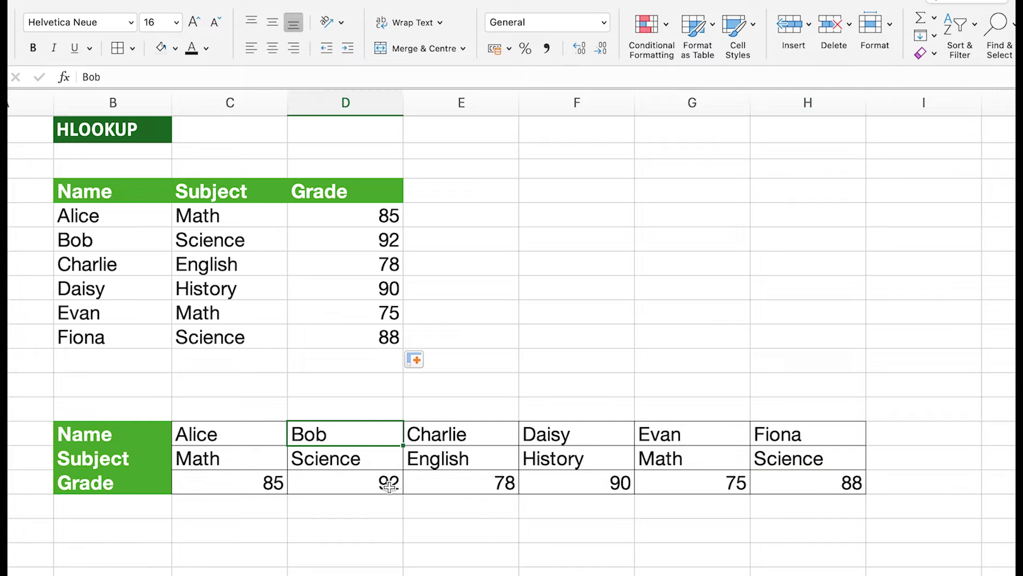
pyautogui.click(591, 291)
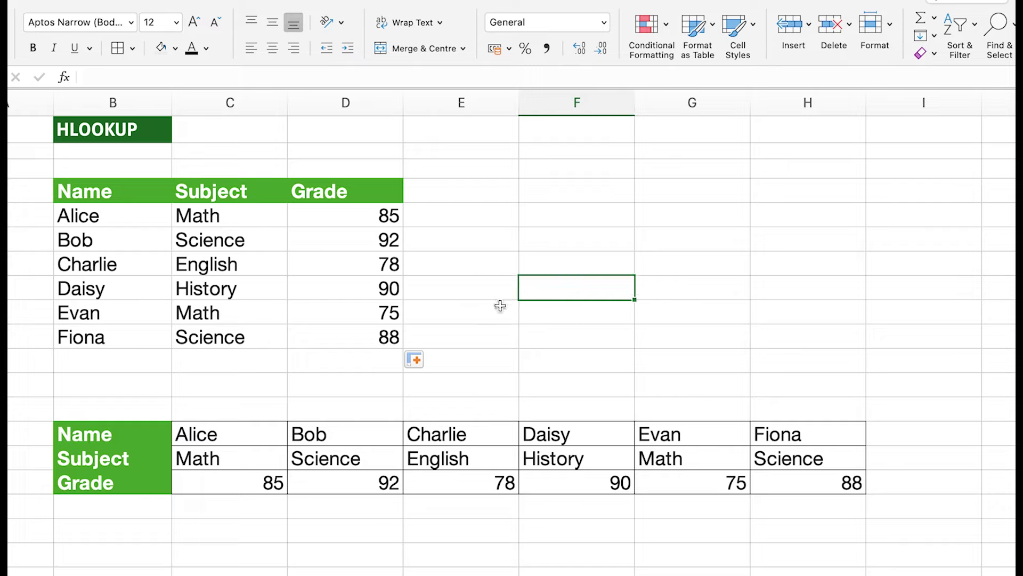
pyautogui.click(535, 359)
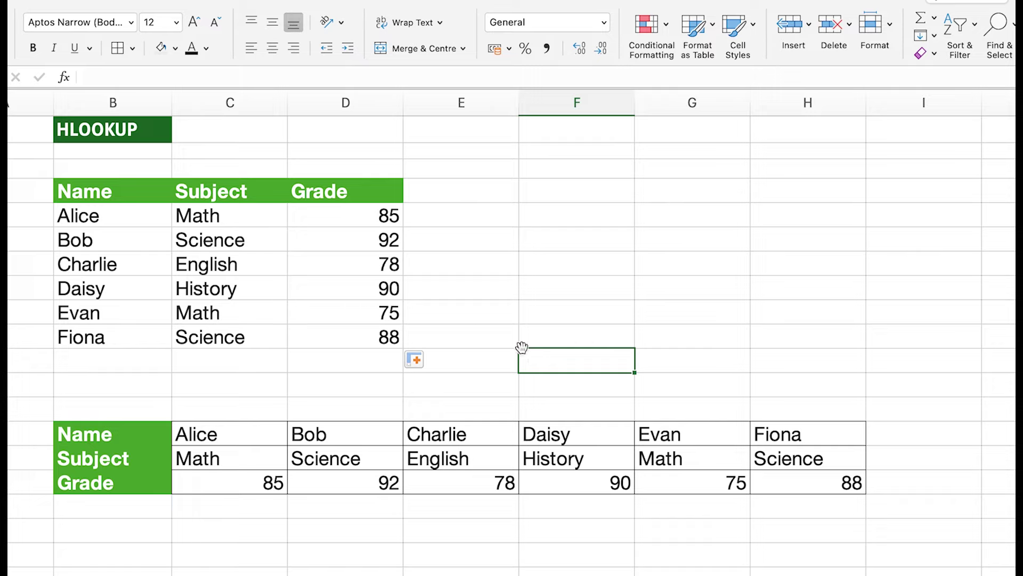
pyautogui.click(686, 382)
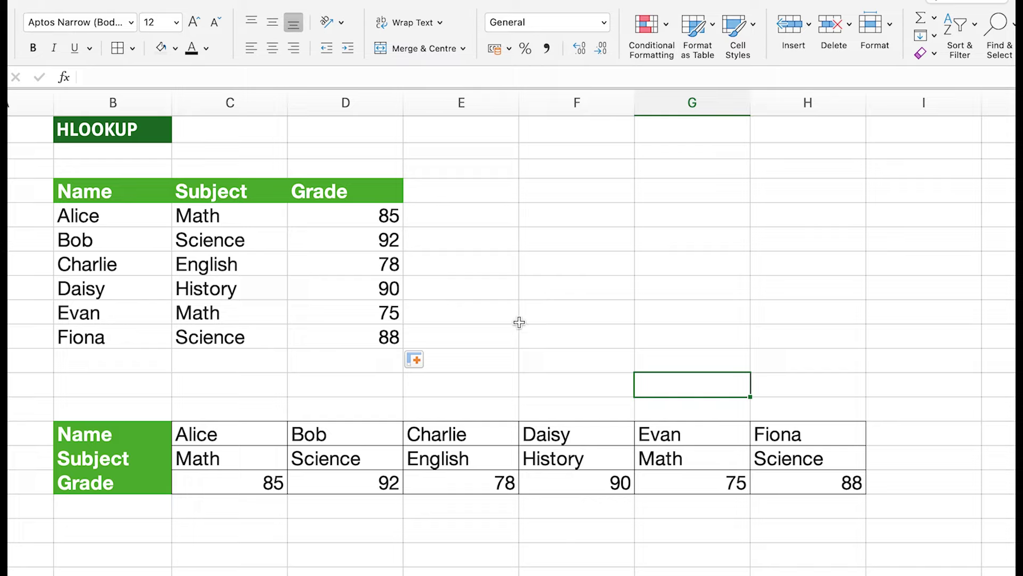
pyautogui.click(563, 365)
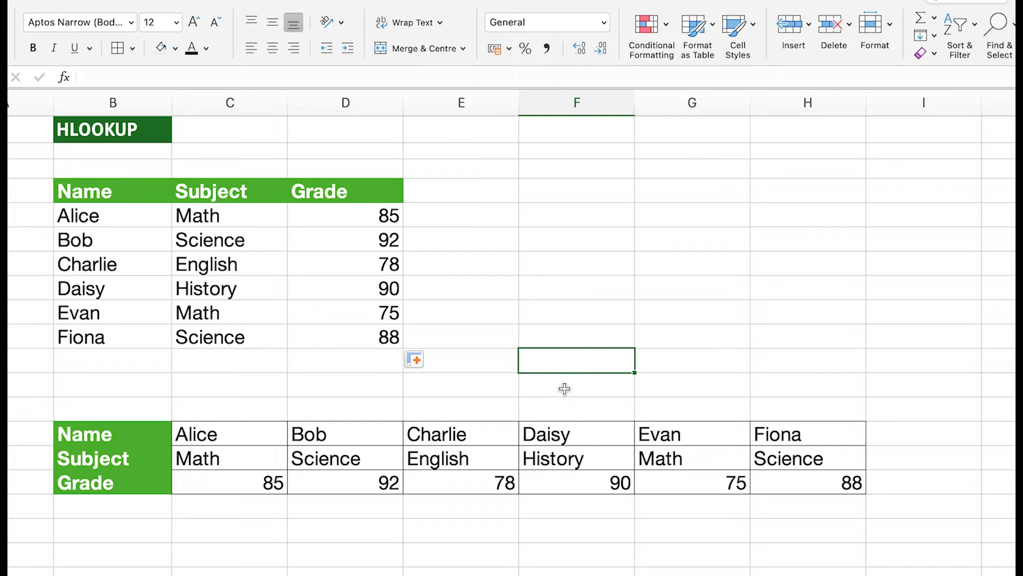